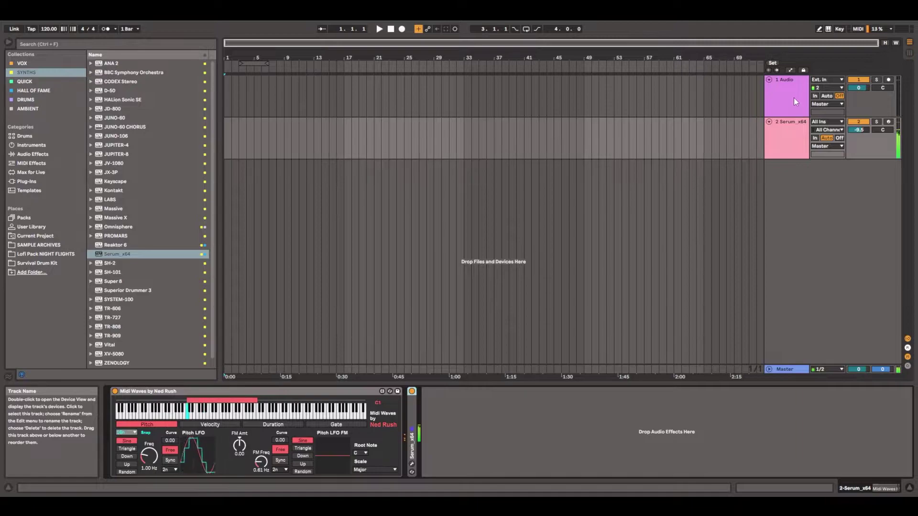
Move the audio track below Serum and set its input to 1-Serum_x64
{"action": "left_click_drag", "start_coordinate": [793, 98], "coordinate": [795, 153]}
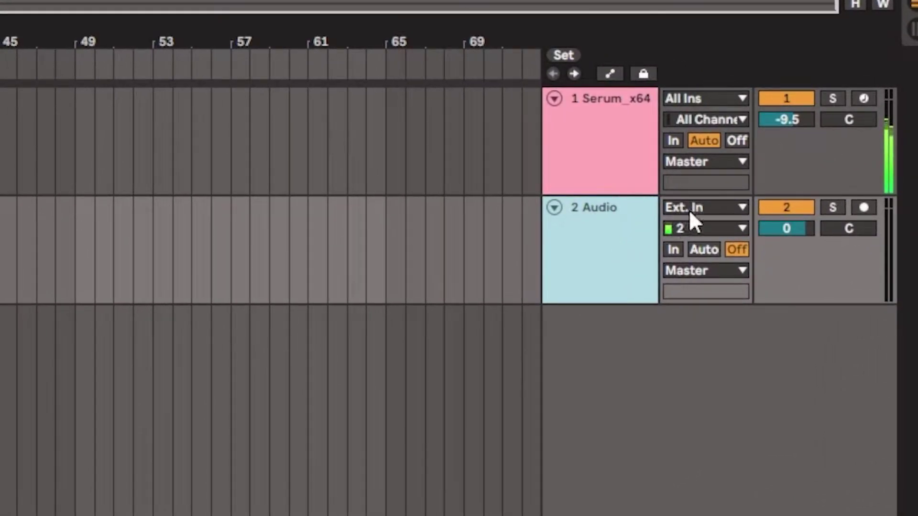
{"action": "left_click", "coordinate": [697, 208]}
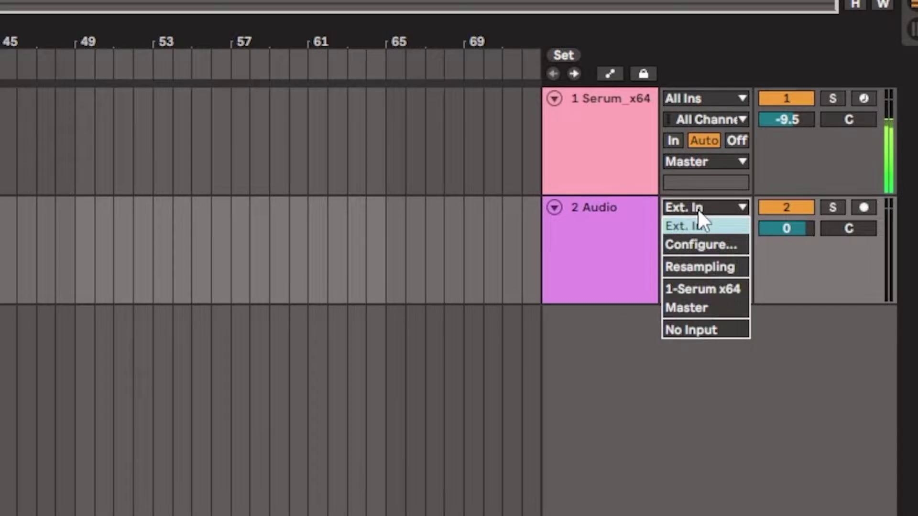
{"action": "left_click", "coordinate": [709, 288]}
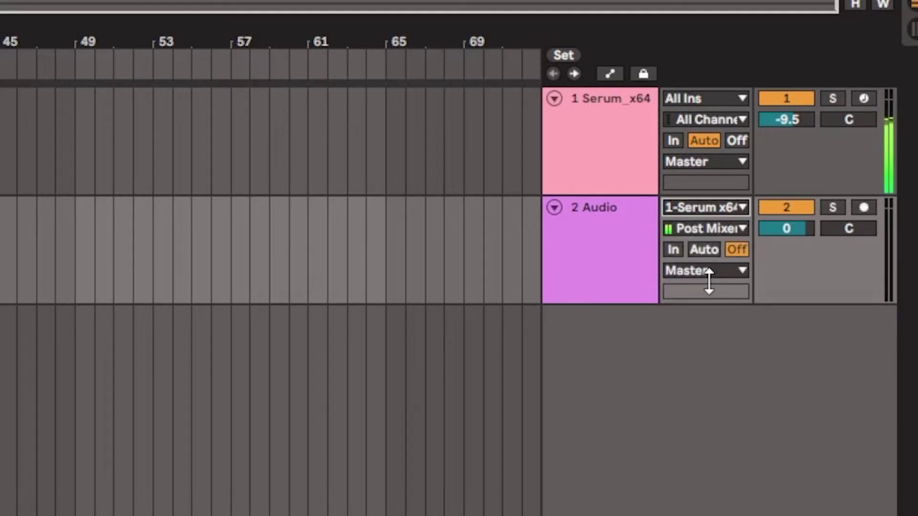
Arm the audio track and record Serum's output into the Arrangement from bar 17
{"action": "left_click", "coordinate": [863, 207]}
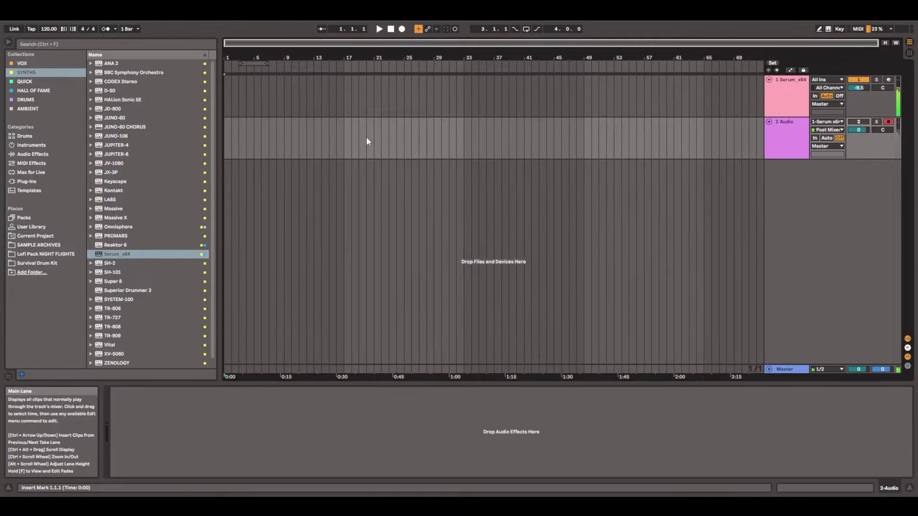
{"action": "left_click", "coordinate": [347, 144]}
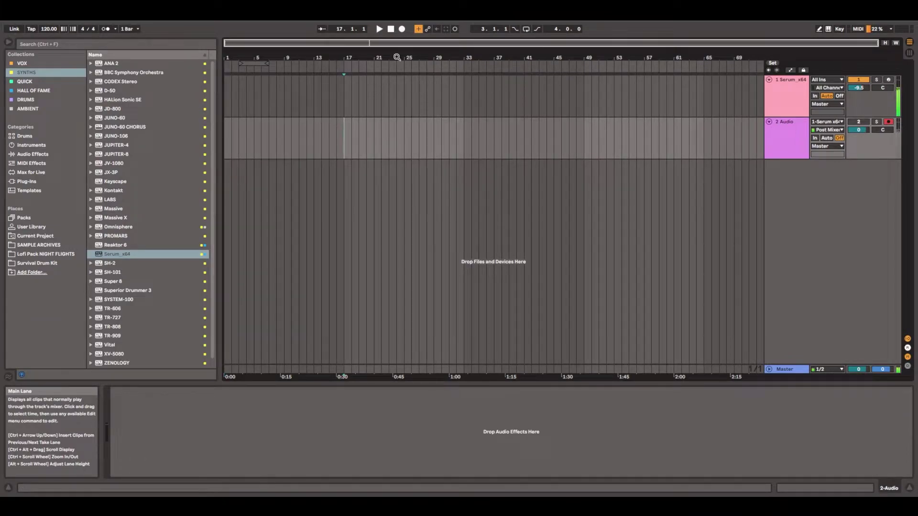
{"action": "left_click", "coordinate": [401, 29]}
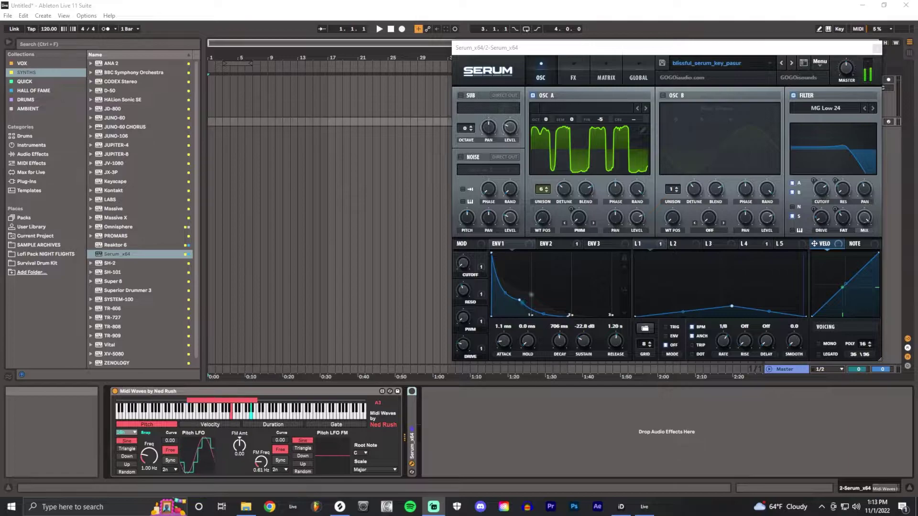
Switch on the Serum instrument device
{"action": "left_click", "coordinate": [412, 392]}
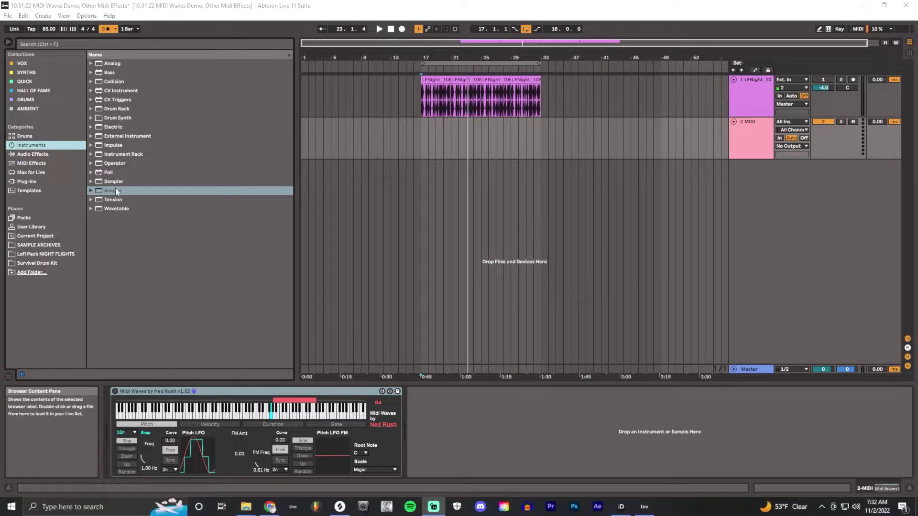
Load Simpler onto the MIDI track with the LFNight_120_Comb_Robo_Tops1 loop from Sample Archives
{"action": "left_click_drag", "start_coordinate": [116, 190], "coordinate": [494, 413]}
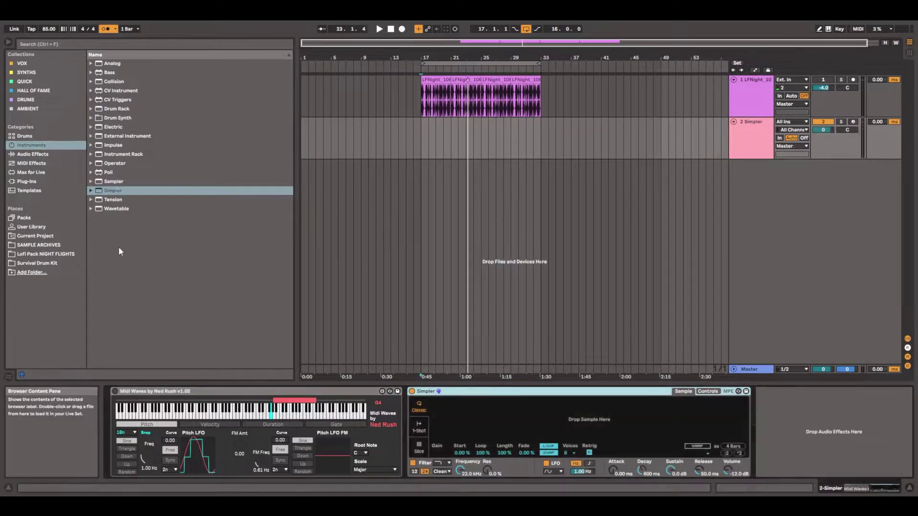
{"action": "left_click", "coordinate": [46, 244]}
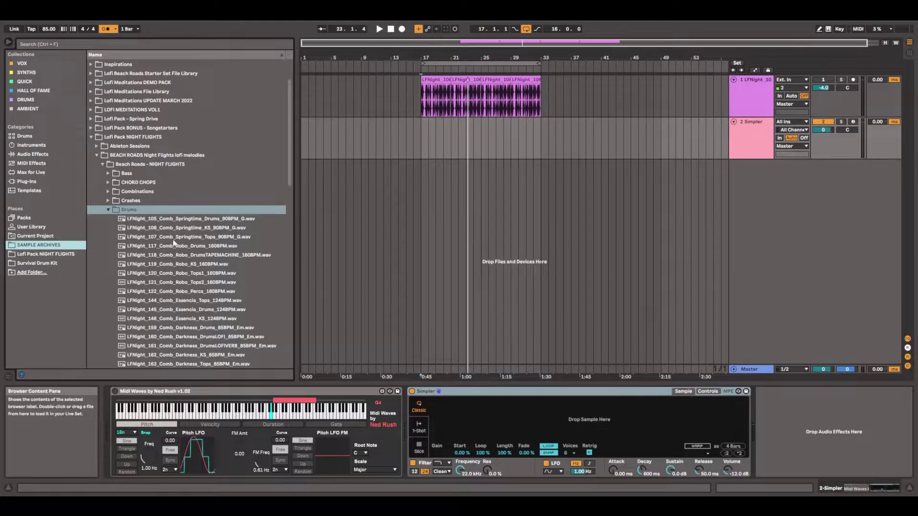
{"action": "left_click_drag", "start_coordinate": [286, 175], "coordinate": [291, 179]}
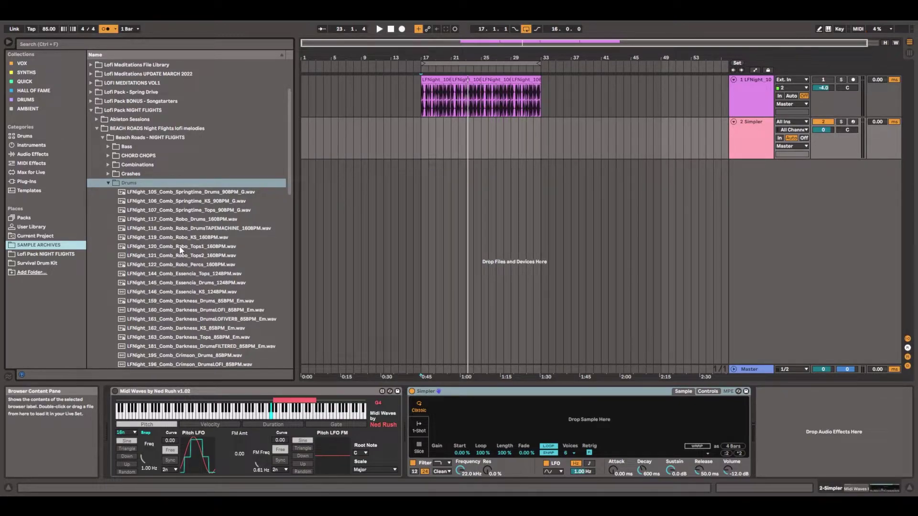
{"action": "left_click_drag", "start_coordinate": [179, 246], "coordinate": [491, 417]}
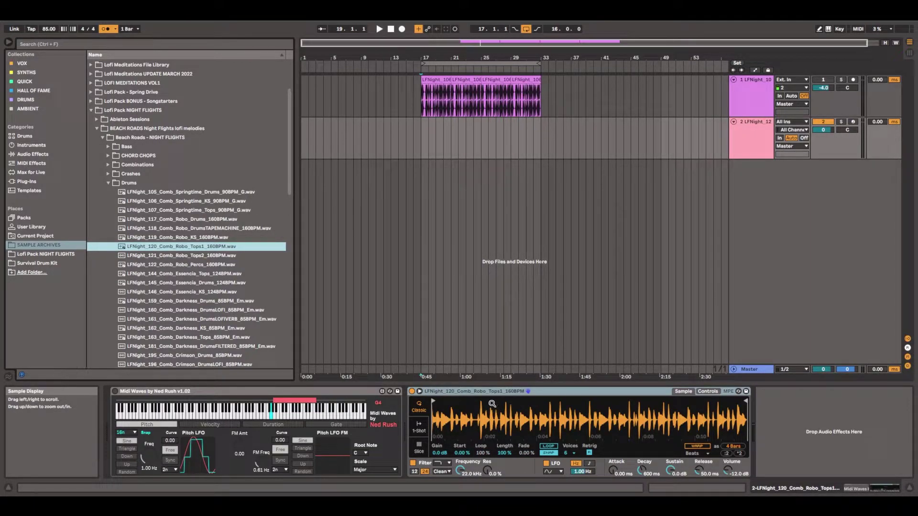
Put Simpler in Slice mode, enable Midi Waves, and shift its pitch range lower
{"action": "left_click", "coordinate": [419, 444]}
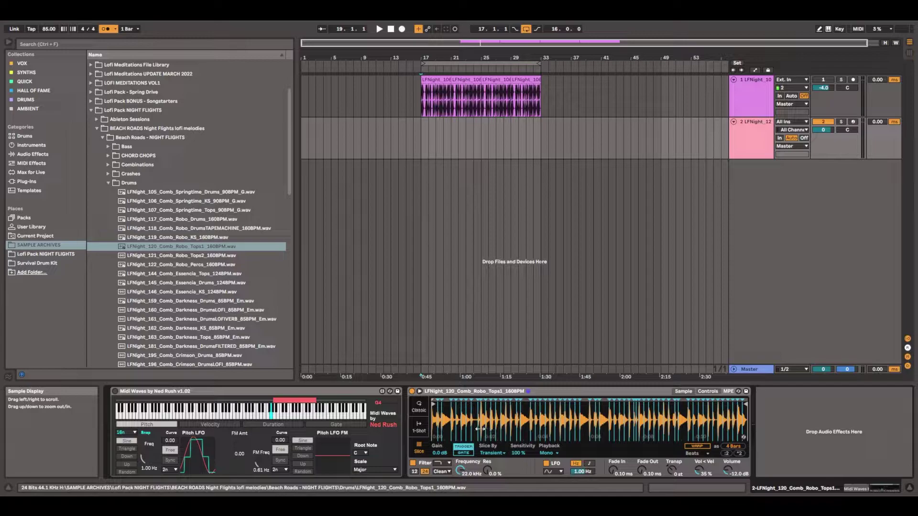
{"action": "left_click", "coordinate": [113, 392]}
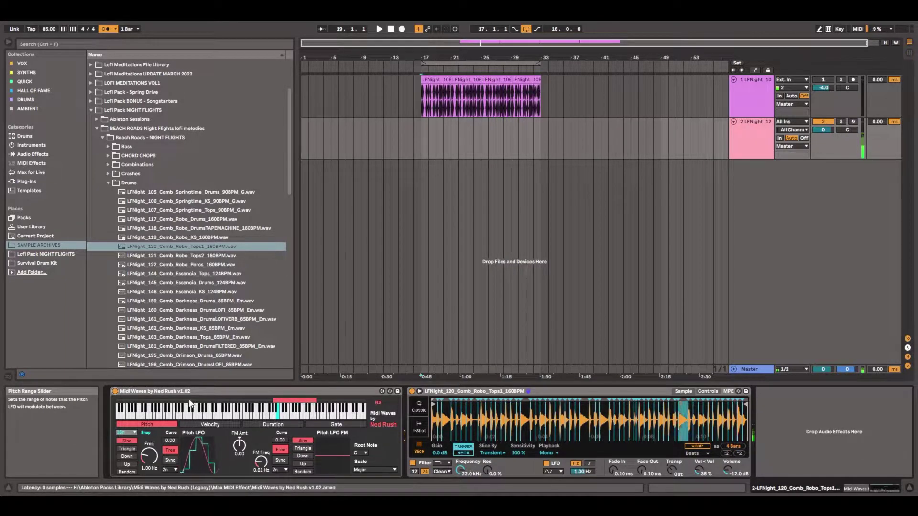
{"action": "left_click_drag", "start_coordinate": [188, 400], "coordinate": [243, 402]}
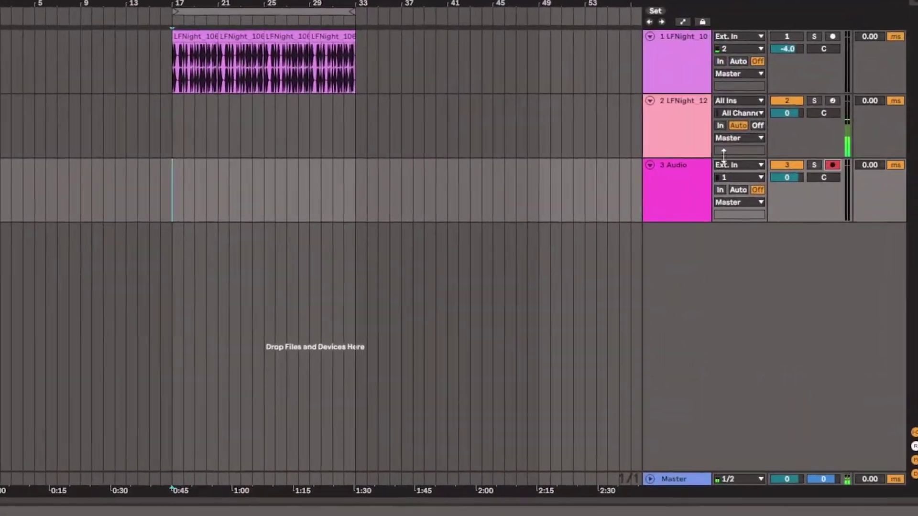
{"action": "left_click", "coordinate": [739, 166]}
Set track 3's input to the sliced tops Simpler track
{"action": "left_click", "coordinate": [739, 205]}
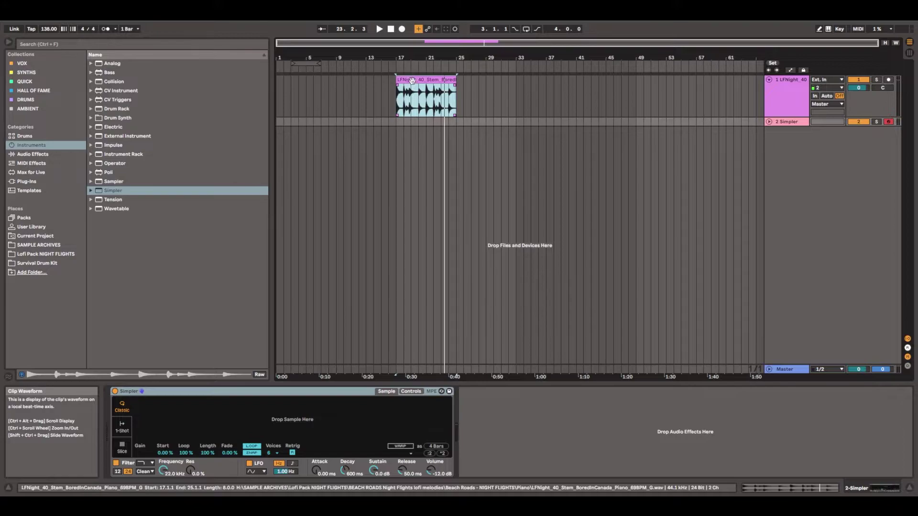
Play the piano stem set from bar 17, then stop playback
{"action": "left_click", "coordinate": [402, 97]}
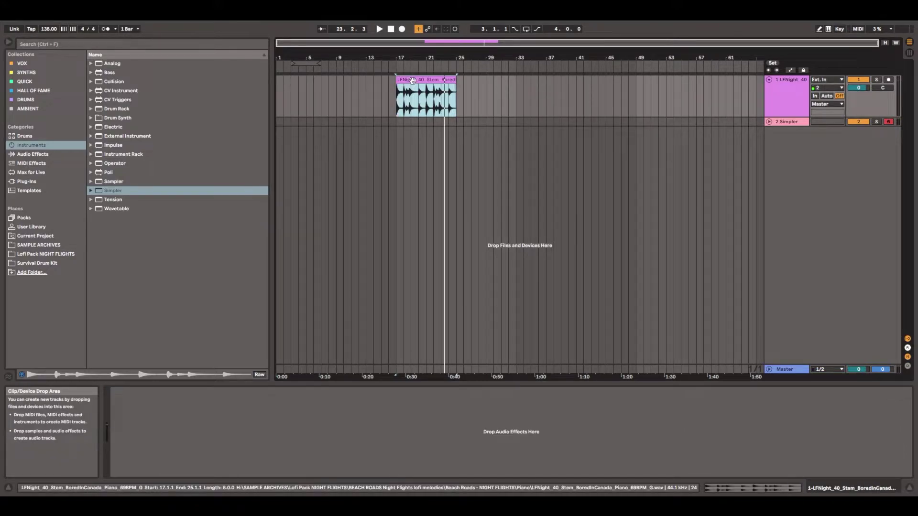
{"action": "left_click", "coordinate": [398, 101]}
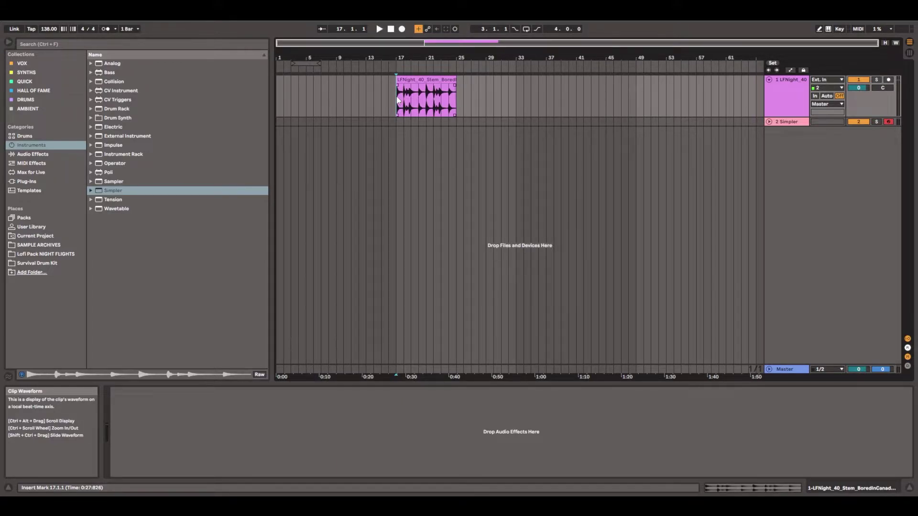
{"action": "key", "text": "space"}
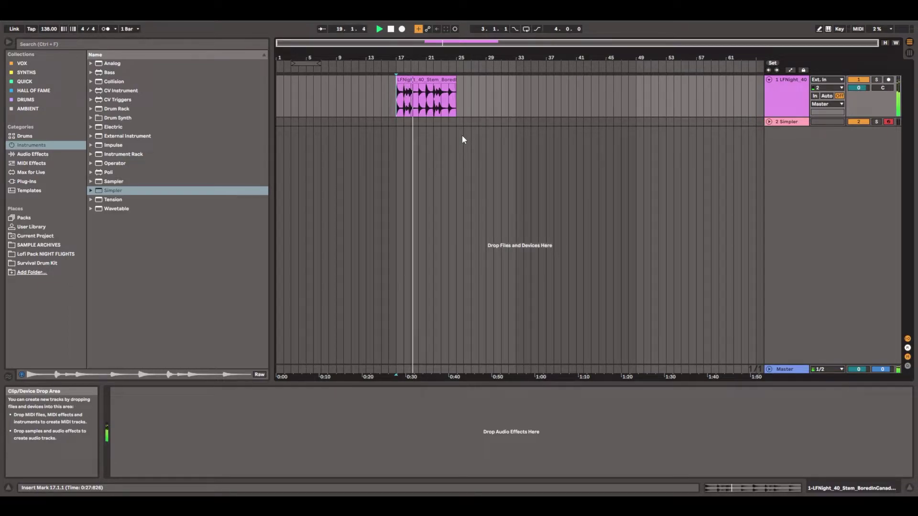
{"action": "key", "text": "space"}
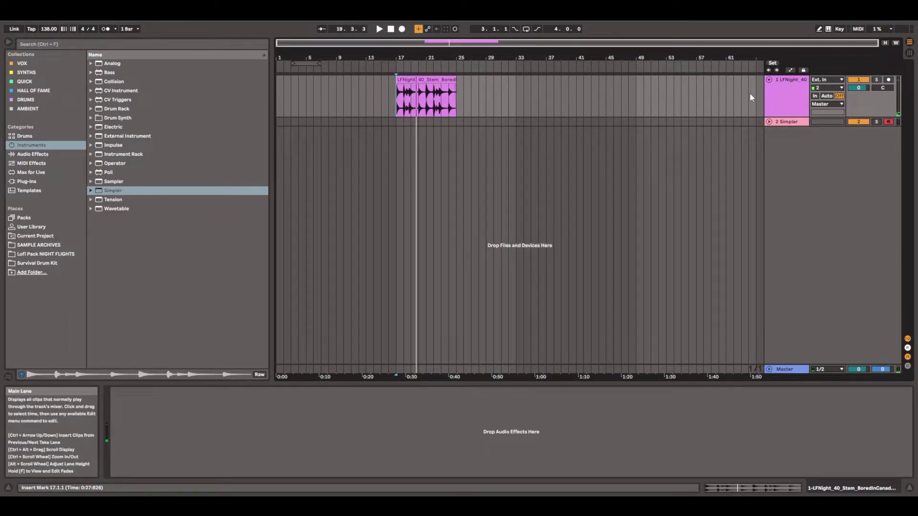
Open the piano clip's details and show the Simpler track's devices
{"action": "left_click", "coordinate": [782, 93]}
{"action": "left_click", "coordinate": [434, 79]}
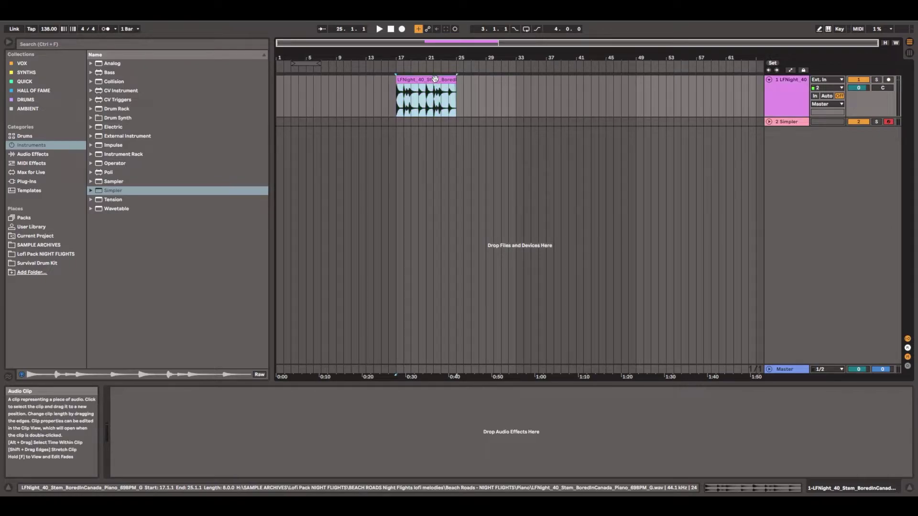
{"action": "double_click", "coordinate": [433, 81]}
{"action": "left_click", "coordinate": [788, 122]}
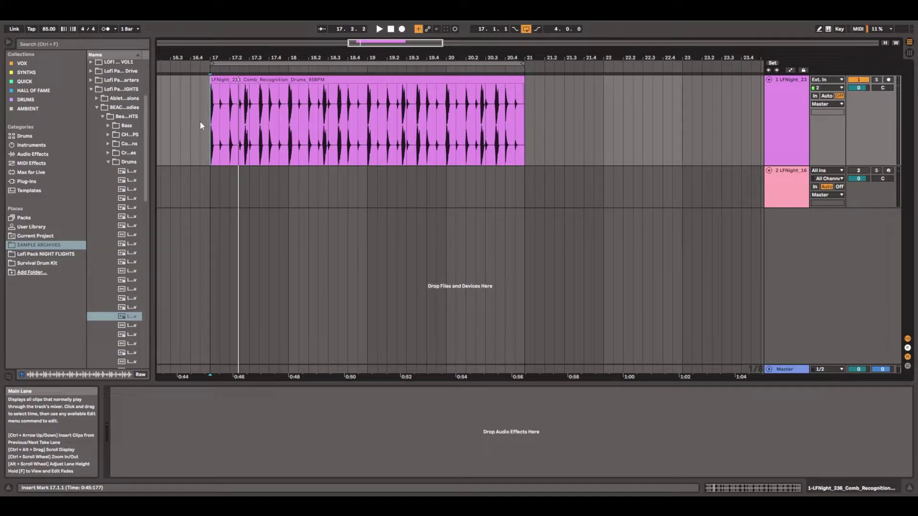
Audition the drum loop, then widen the file browser and narrow it slightly
{"action": "key", "text": "space"}
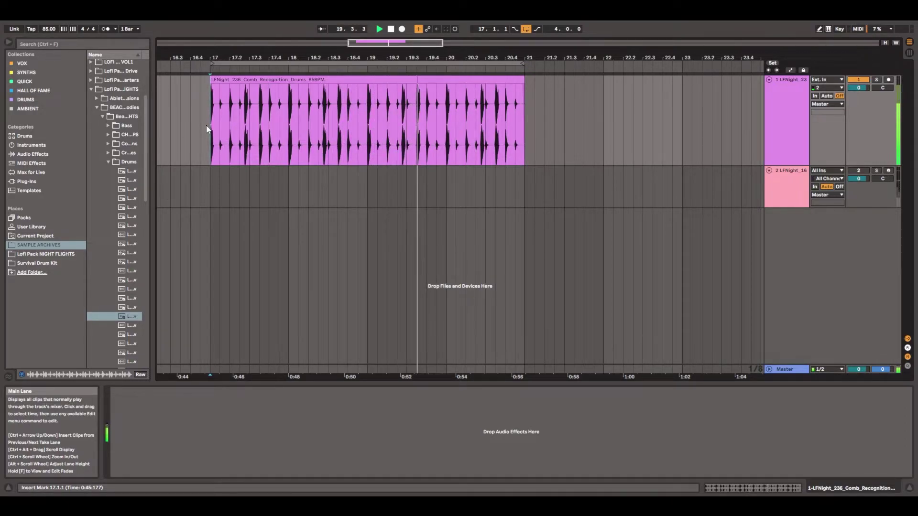
{"action": "key", "text": "space"}
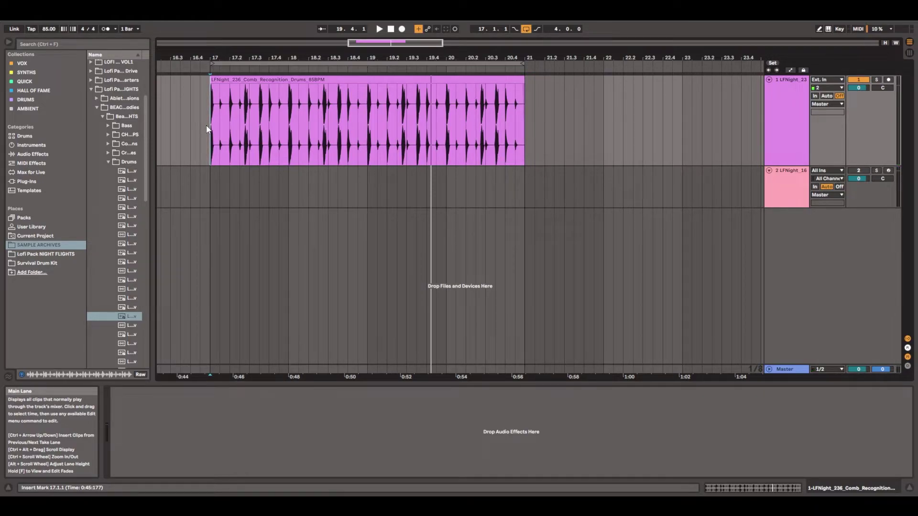
{"action": "left_click_drag", "start_coordinate": [154, 266], "coordinate": [226, 266]}
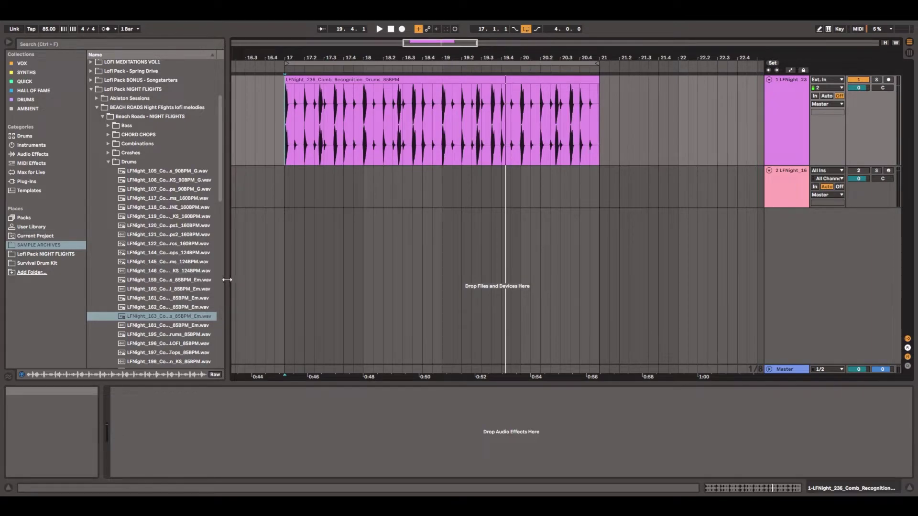
{"action": "left_click_drag", "start_coordinate": [226, 215], "coordinate": [213, 215]}
Show the tops track's devices, play it over the drums from bar 17, and disable preview
{"action": "left_click", "coordinate": [649, 195]}
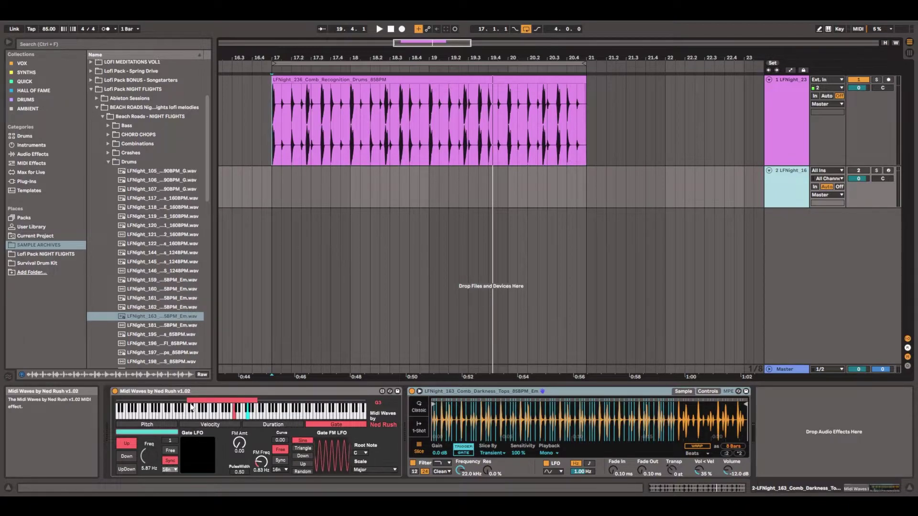
{"action": "left_click", "coordinate": [344, 184]}
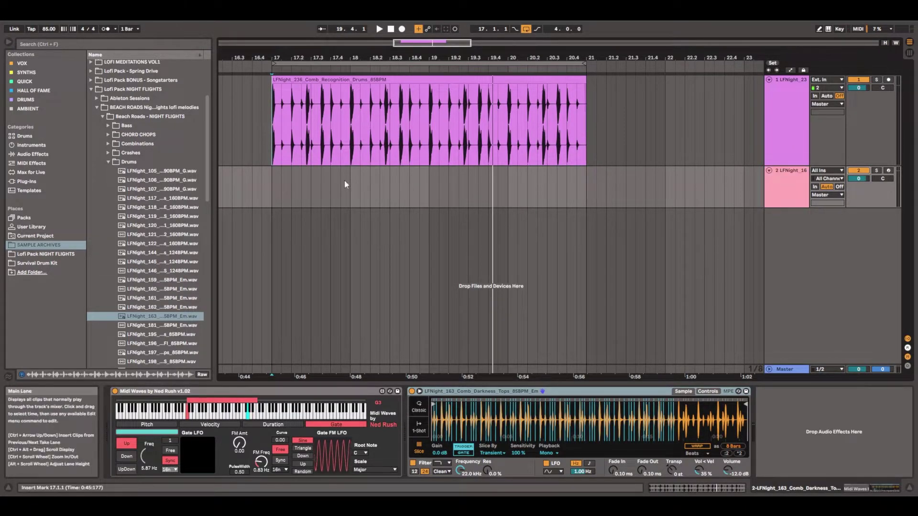
{"action": "key", "text": "space"}
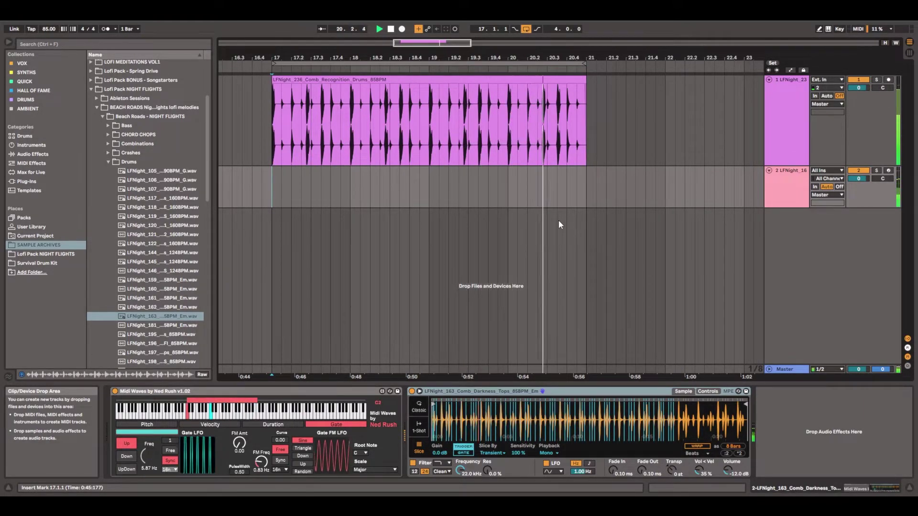
{"action": "key", "text": "space"}
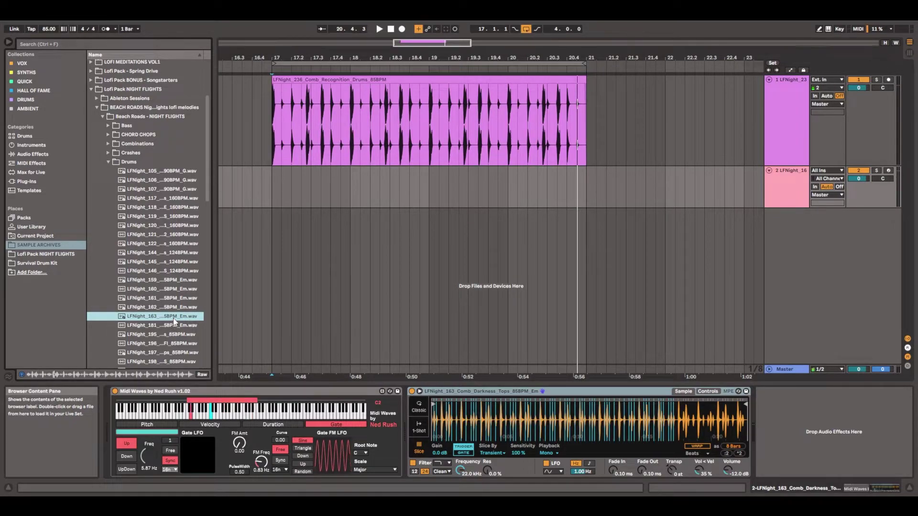
{"action": "left_click", "coordinate": [22, 374]}
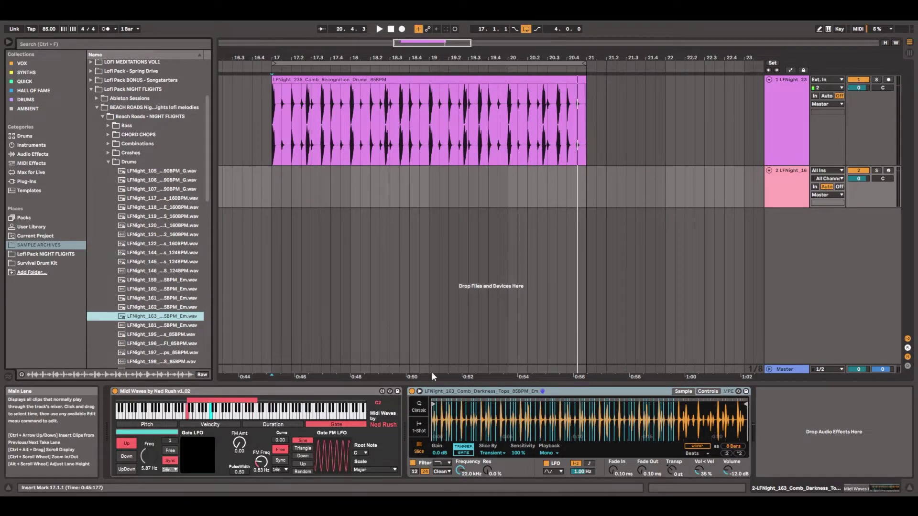
{"action": "left_click", "coordinate": [271, 186]}
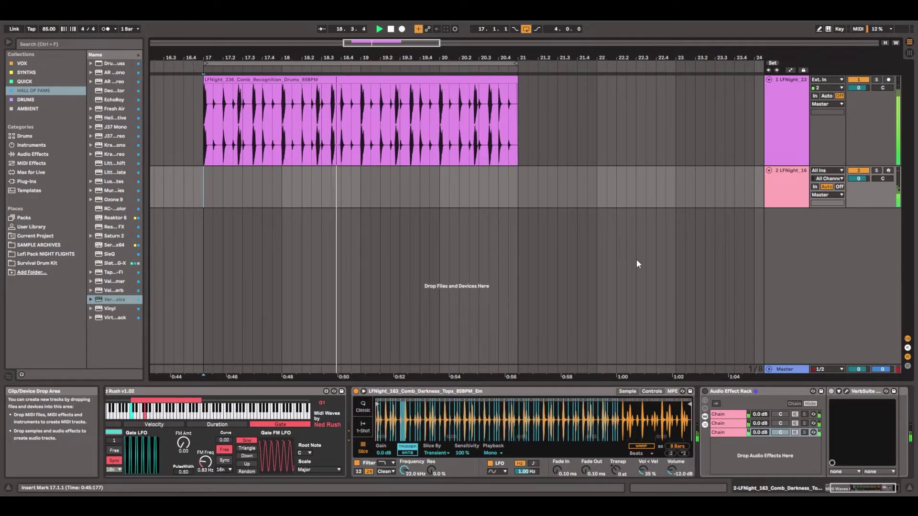
Activate the Audio Effect Rack and open EchoBoy on its second chain
{"action": "left_click", "coordinate": [707, 393]}
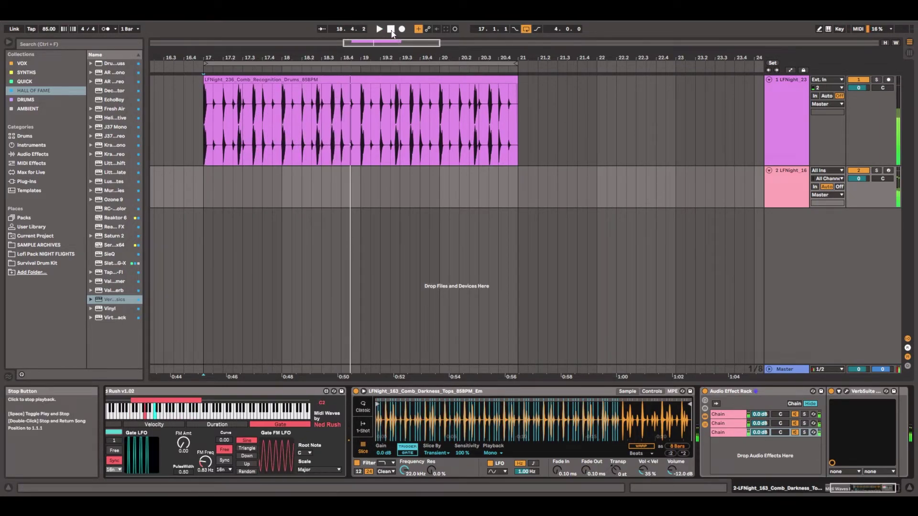
{"action": "left_click", "coordinate": [723, 424]}
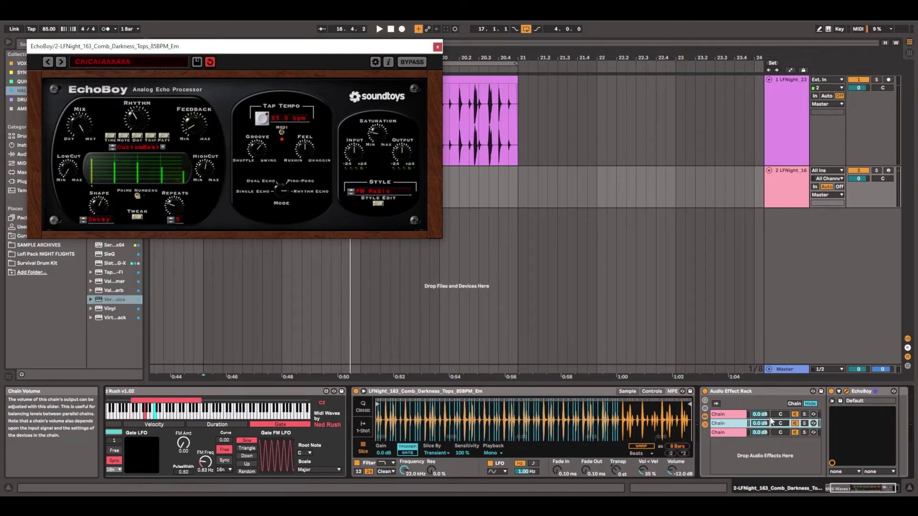
Open VerbSuite Classics on the third chain, move it aside, then close both plugin windows
{"action": "left_click", "coordinate": [742, 434]}
{"action": "left_click_drag", "start_coordinate": [313, 46], "coordinate": [717, 48]}
{"action": "left_click", "coordinate": [446, 57]}
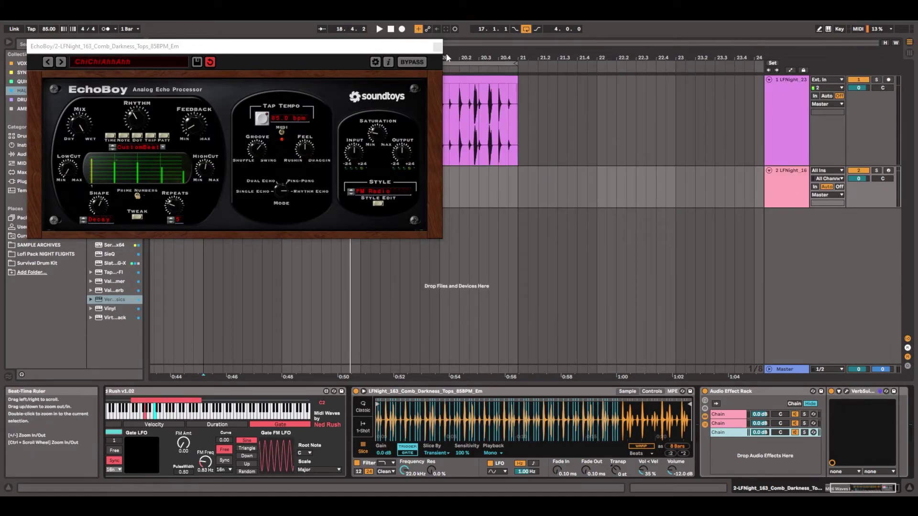
{"action": "left_click", "coordinate": [437, 46]}
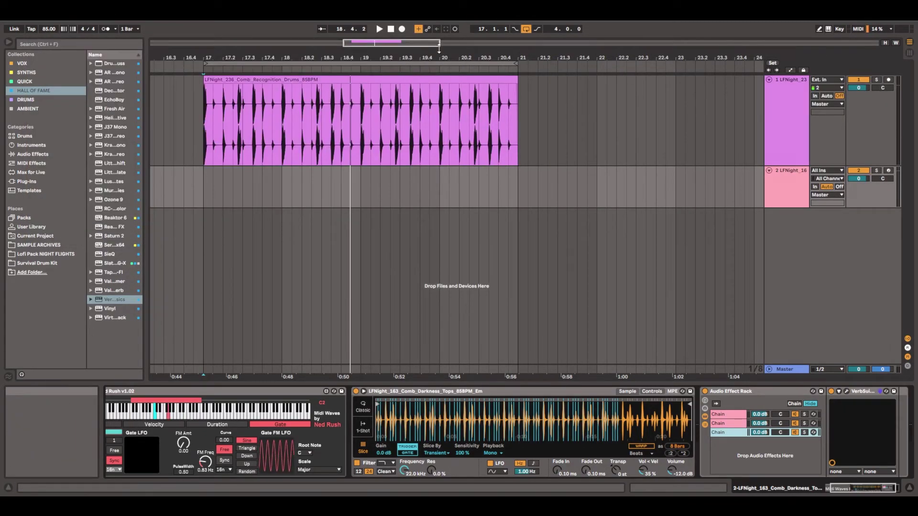